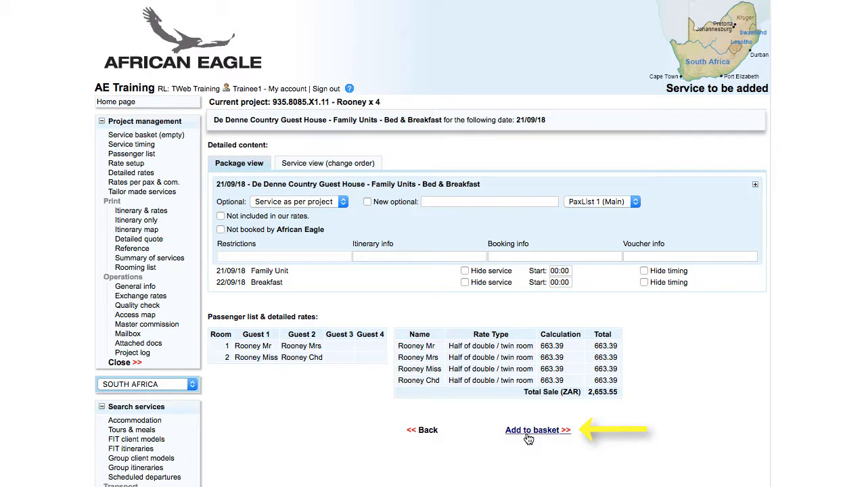
# Add the De Denne Country Guest House Family Units bed and breakfast service for 21/09/18 to the basket
pyautogui.click(526, 434)
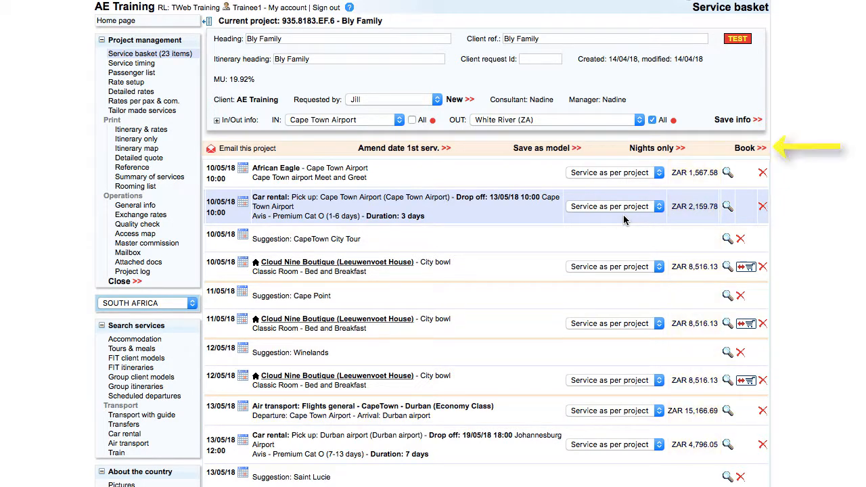
# Start booking the service basket, request provisional bookings for all hotels, and set the provisional period for Emdoneni Lodge to 5 days
pyautogui.click(748, 149)
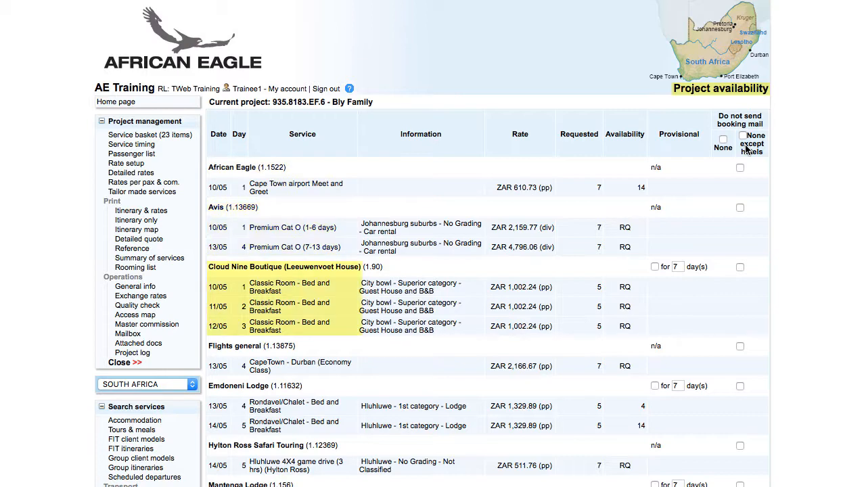
pyautogui.scroll(-3, 747, 148)
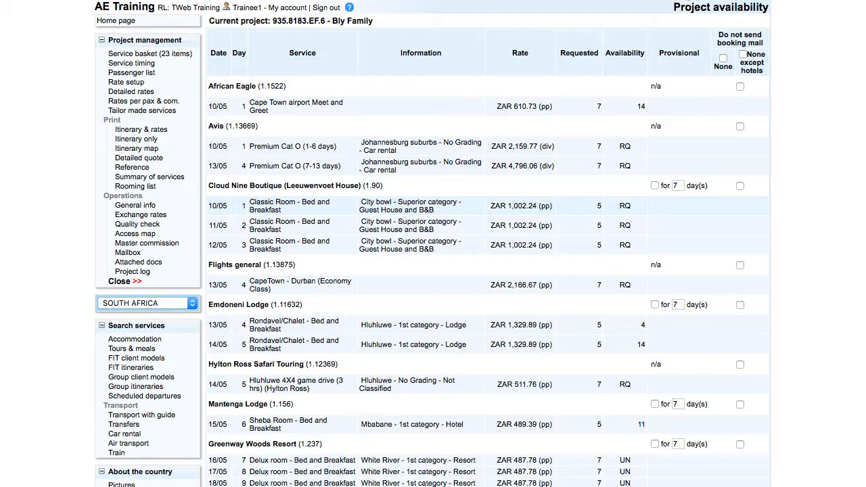
pyautogui.click(654, 185)
pyautogui.click(654, 304)
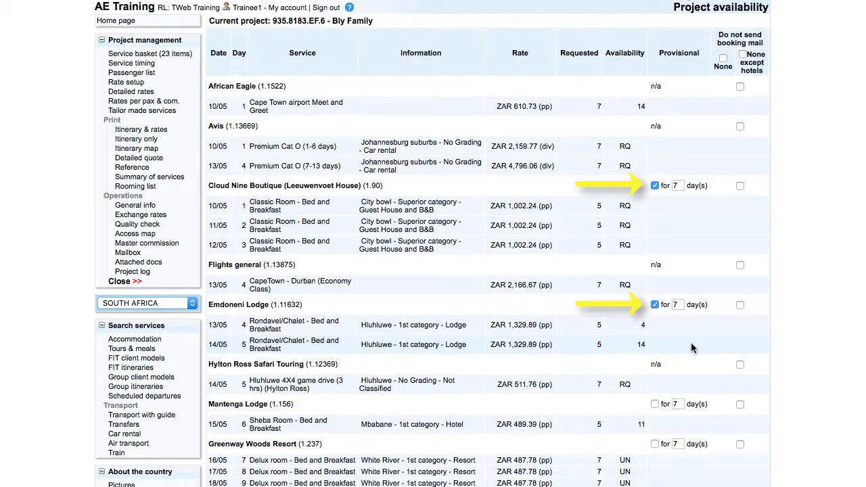
pyautogui.scroll(-2, 692, 347)
pyautogui.click(655, 481)
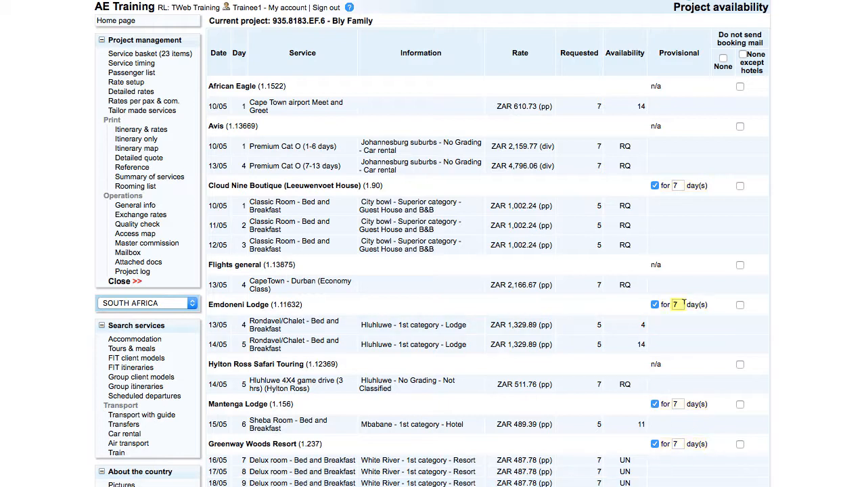
pyautogui.write('5')
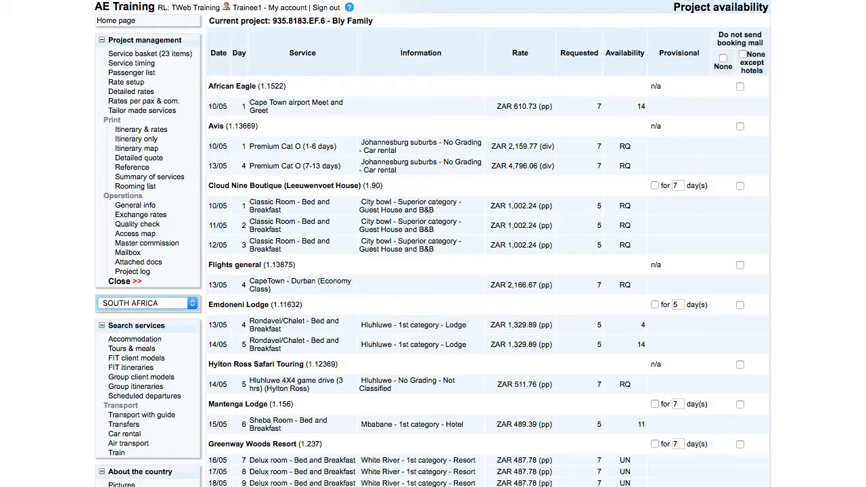
# Exclude booking mails for Avis and for all providers, and switch the exclusion to none except hotels
pyautogui.click(740, 126)
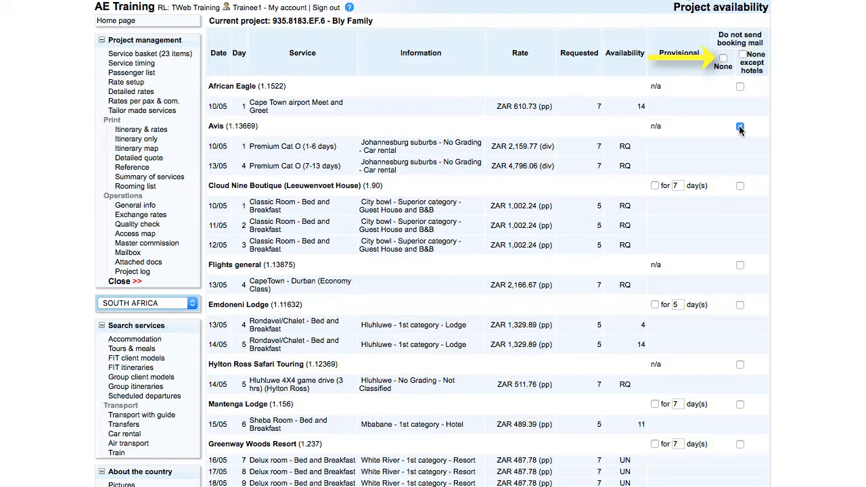
pyautogui.click(723, 58)
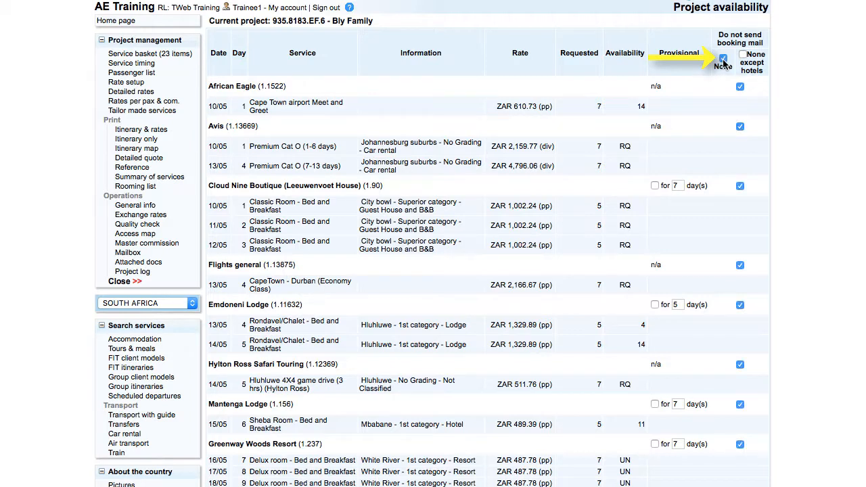
pyautogui.click(723, 58)
pyautogui.click(743, 55)
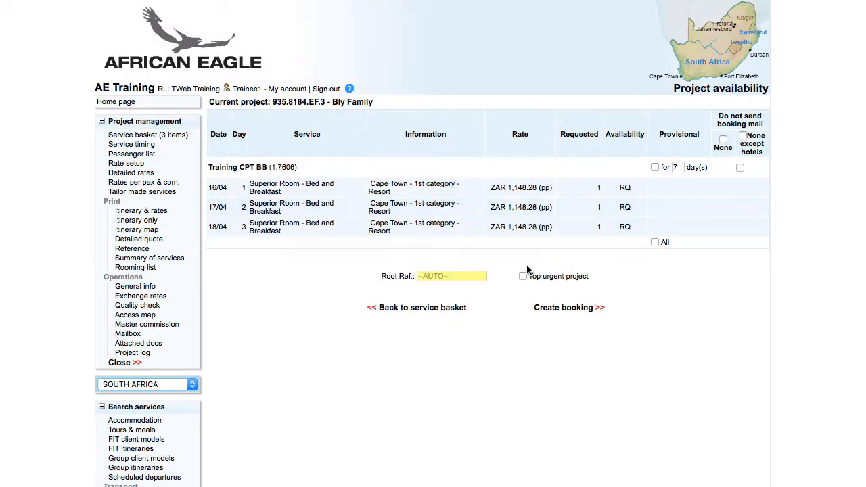
# Try to create the Training CPT BB booking with a custom root reference in place of the automatic one
pyautogui.click(444, 276)
pyautogui.write('TESTBLY')
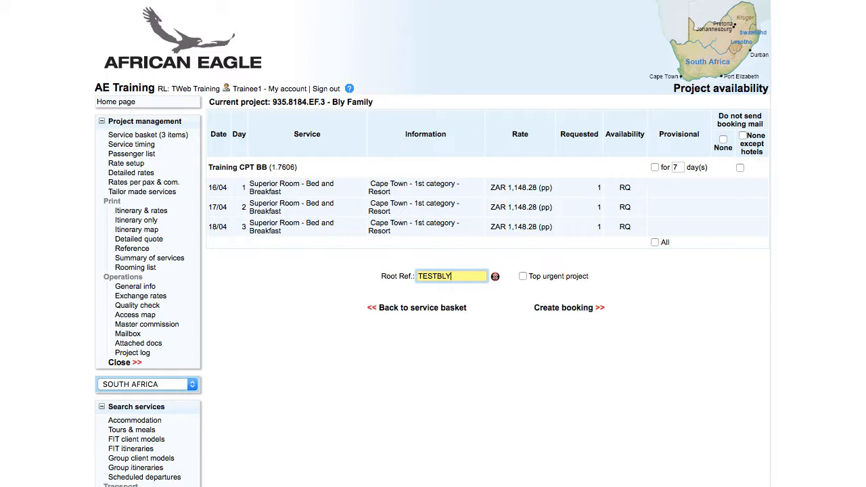
pyautogui.click(497, 267)
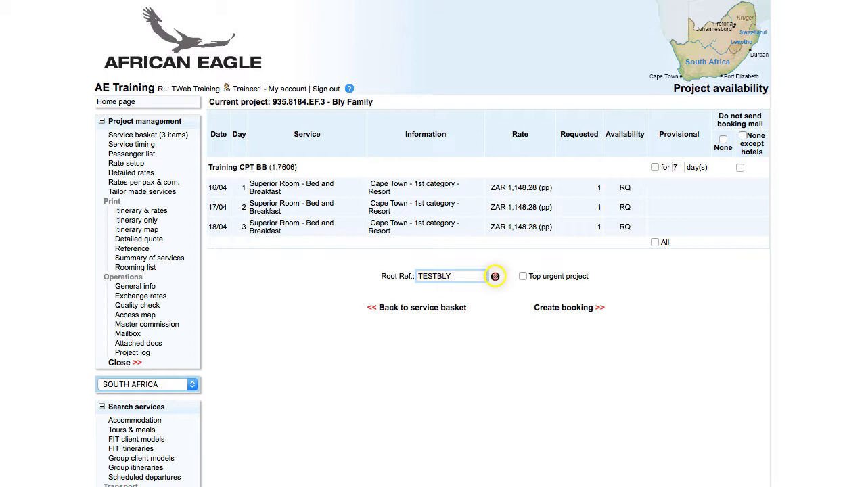
pyautogui.click(494, 276)
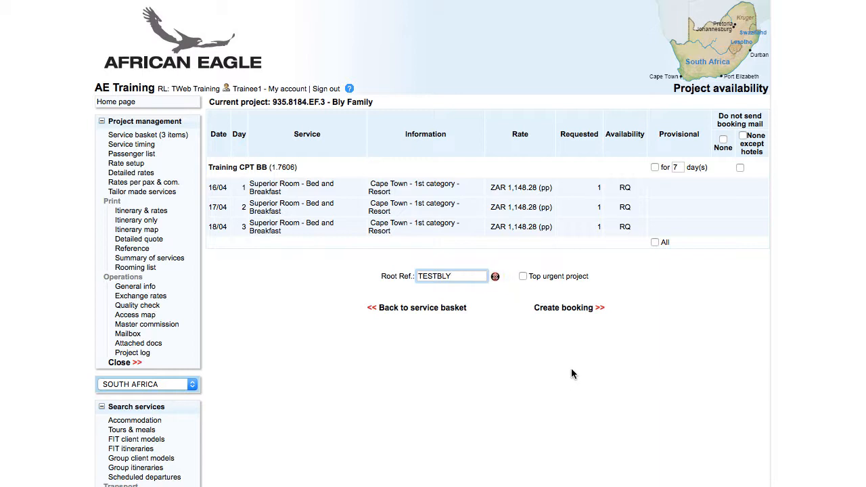
pyautogui.click(562, 307)
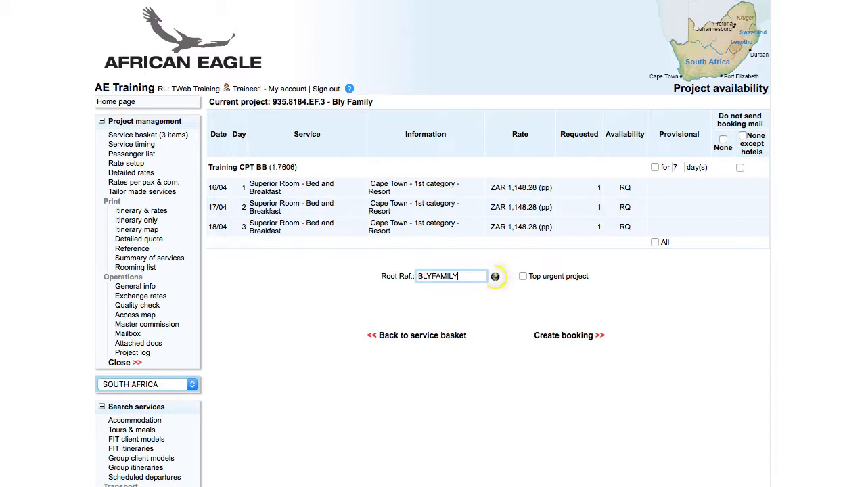
# Clear the root reference back to automatic and mark the project as top urgent
pyautogui.click(474, 276)
pyautogui.press('BackSpace')
pyautogui.press('BackSpace')
pyautogui.press('BackSpace')
pyautogui.press('BackSpace')
pyautogui.press('BackSpace')
pyautogui.press('BackSpace')
pyautogui.press('BackSpace')
pyautogui.press('BackSpace')
pyautogui.press('BackSpace')
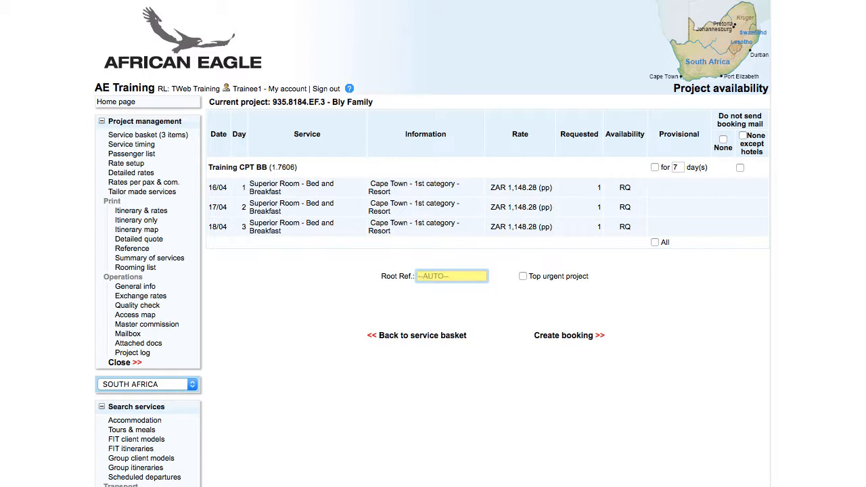
pyautogui.press('Tab')
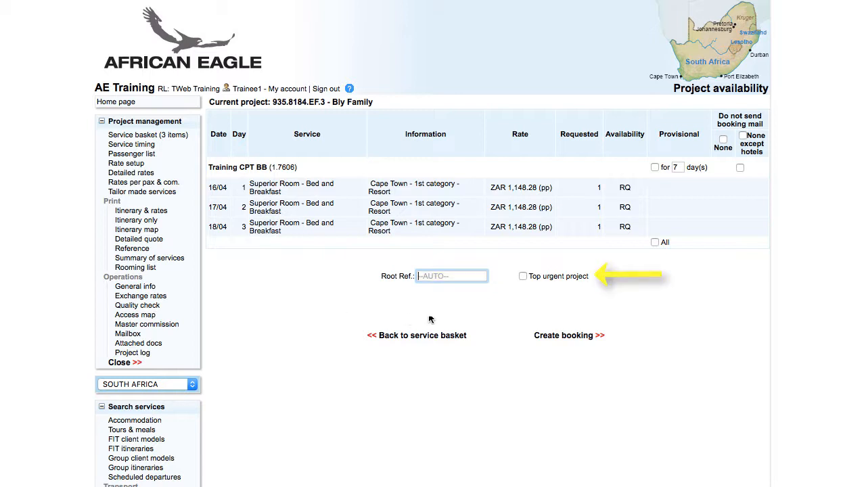
pyautogui.click(524, 277)
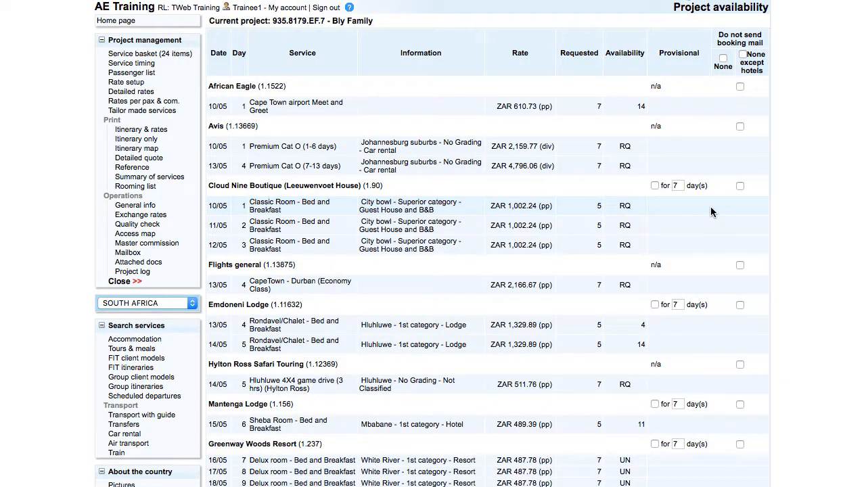
# Create the booking for the 24-item project, acknowledge the sent services, and look through the service basket
pyautogui.scroll(-5, 711, 211)
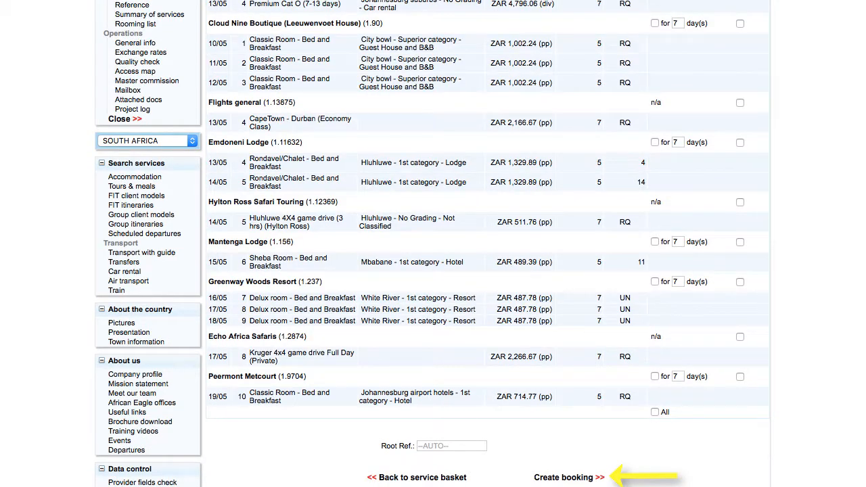
pyautogui.click(563, 477)
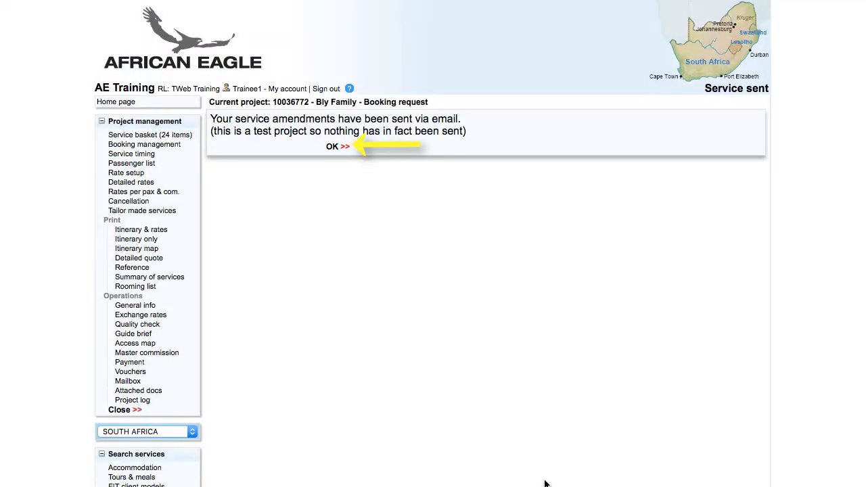
pyautogui.click(332, 149)
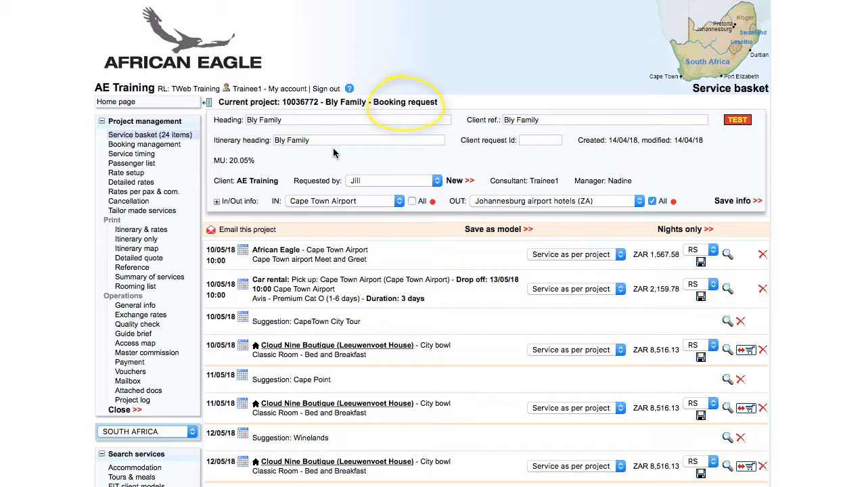
pyautogui.scroll(-5, 632, 220)
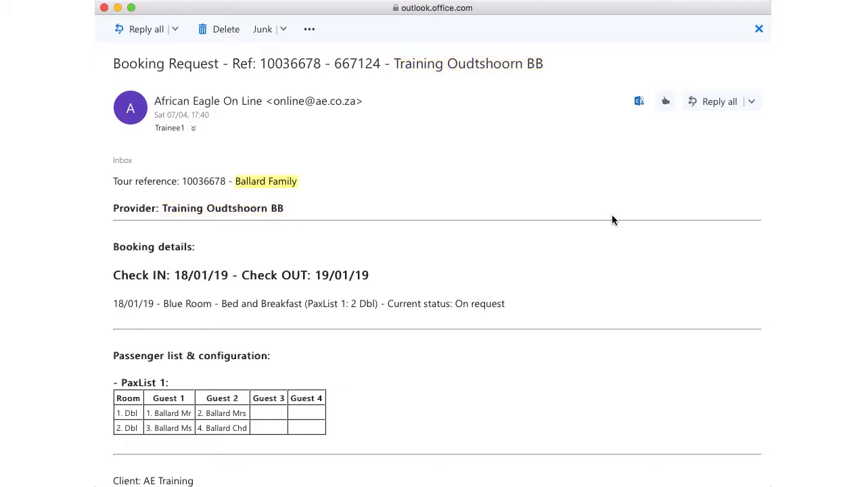
# Switch to Outlook, read the Training Oudtshoorn BB and TRAINING ZA Flights booking requests, and start a reply to all on the top urgent one
pyautogui.scroll(-3, 613, 216)
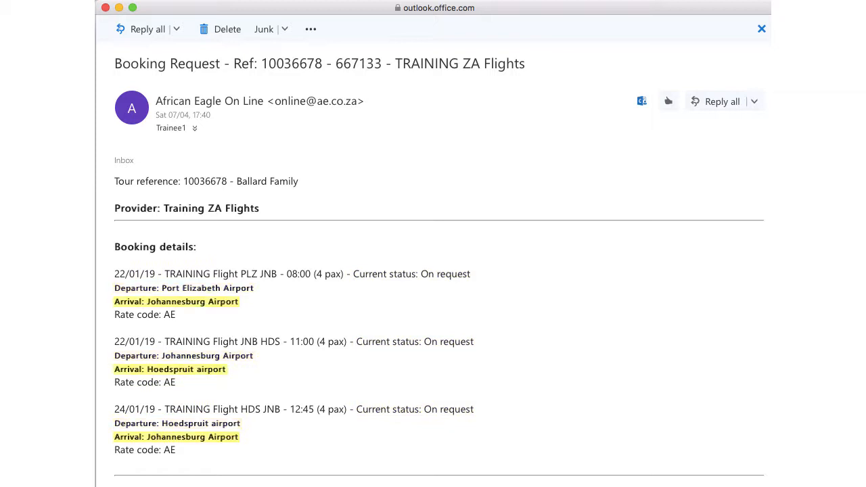
pyautogui.scroll(-5, 703, 382)
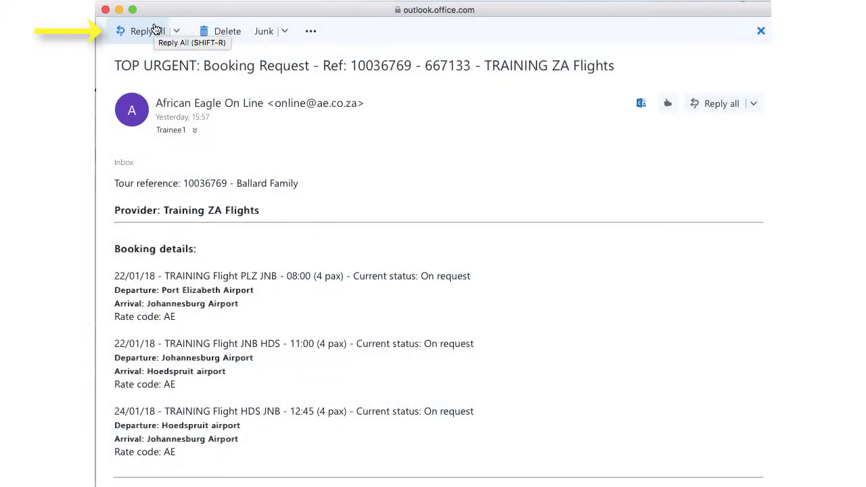
pyautogui.click(149, 30)
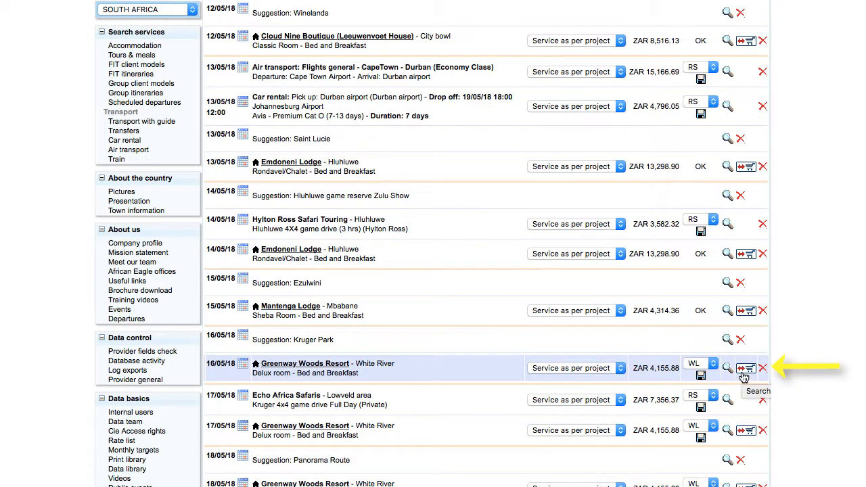
# Search for alternatives to the Greenway Woods Resort stay on 16/05/18 from the service basket
pyautogui.click(745, 370)
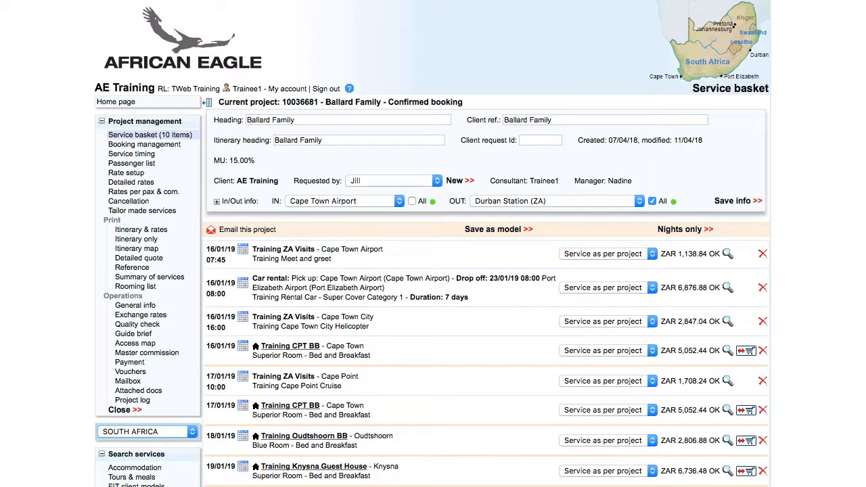
# Add one room to the confirmed booking's rooming list, assign a passenger to Room 3, and confirm the passenger list change
pyautogui.click(126, 164)
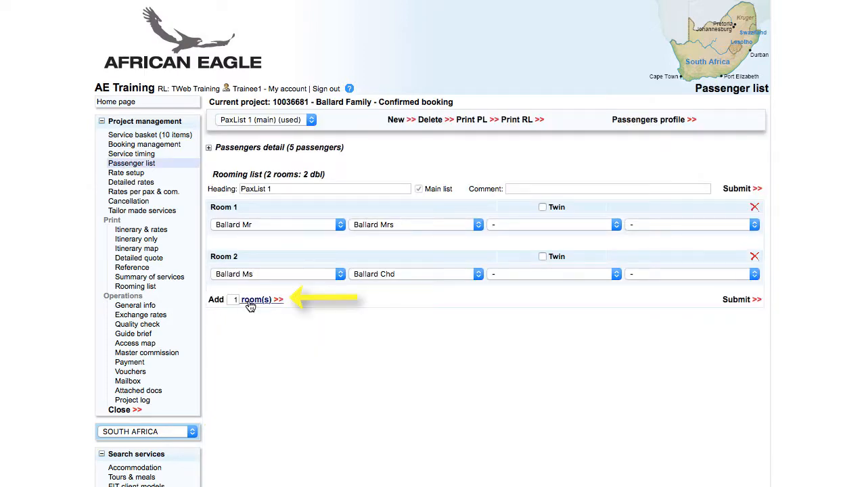
pyautogui.click(249, 303)
pyautogui.click(260, 451)
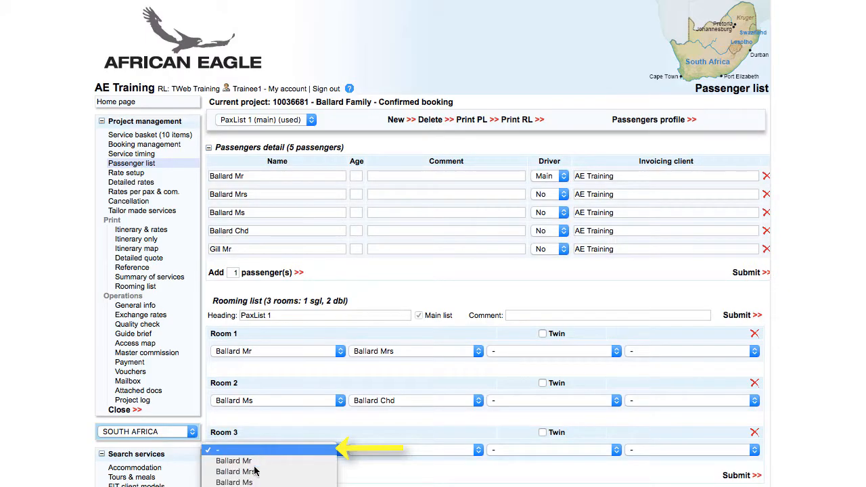
pyautogui.click(255, 472)
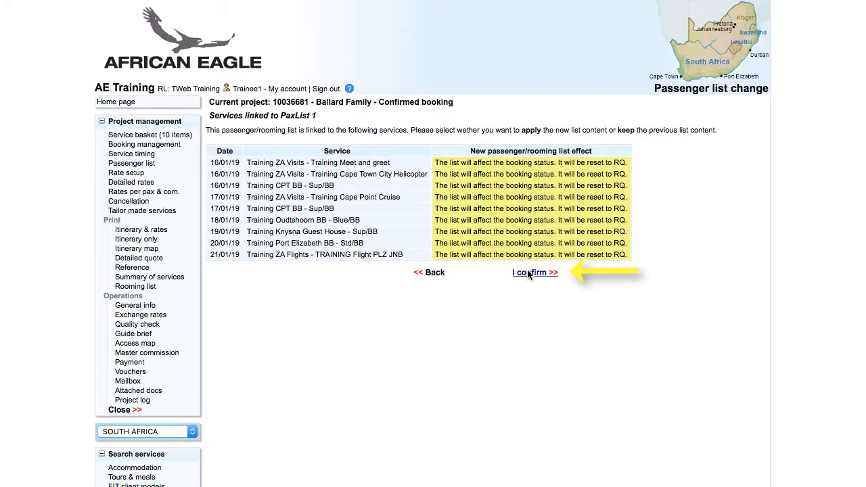
pyautogui.click(529, 273)
# Send booking mails to the providers for the changed number of passengers and rooms
pyautogui.click(125, 136)
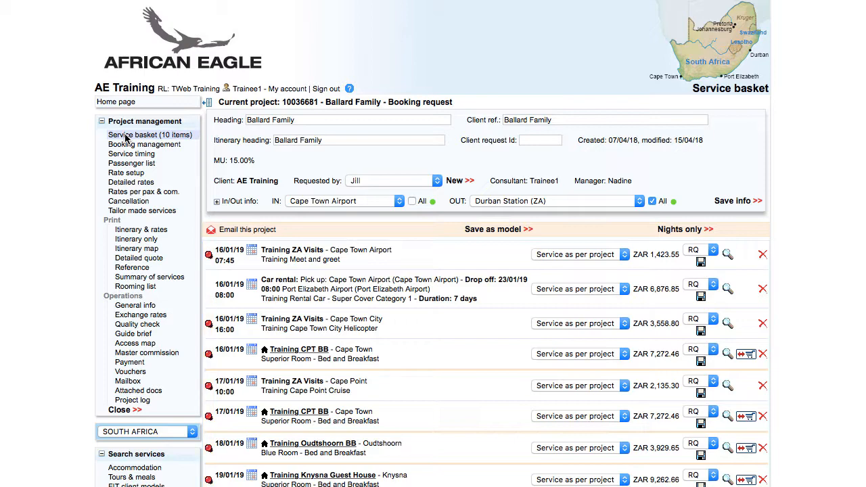
pyautogui.click(129, 144)
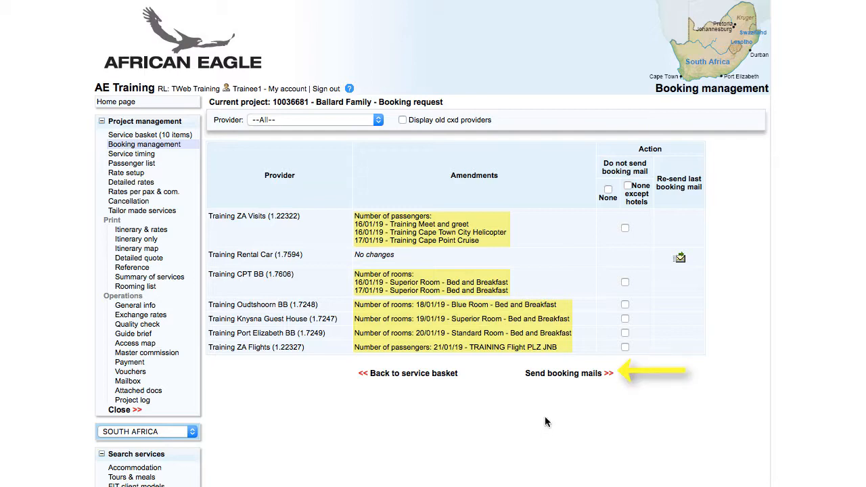
pyautogui.click(563, 374)
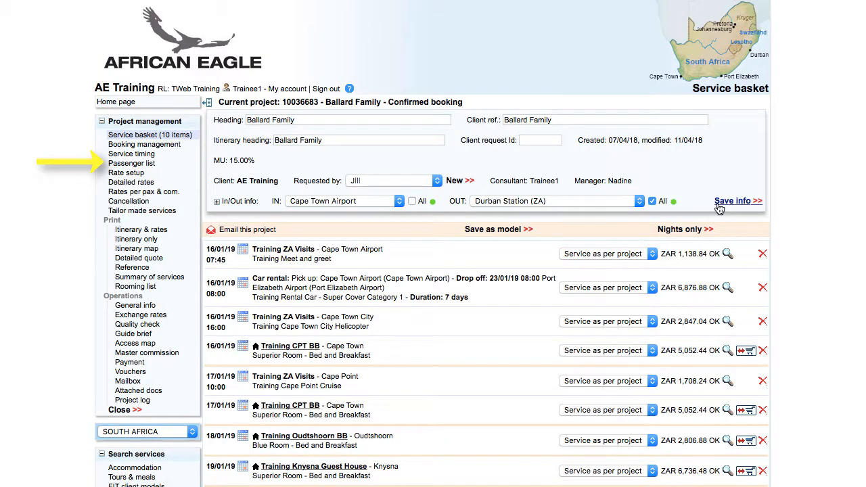
# Replace the placeholders Passenger 1 to Passenger 4 with the four family members' names and submit the passenger details
pyautogui.click(131, 163)
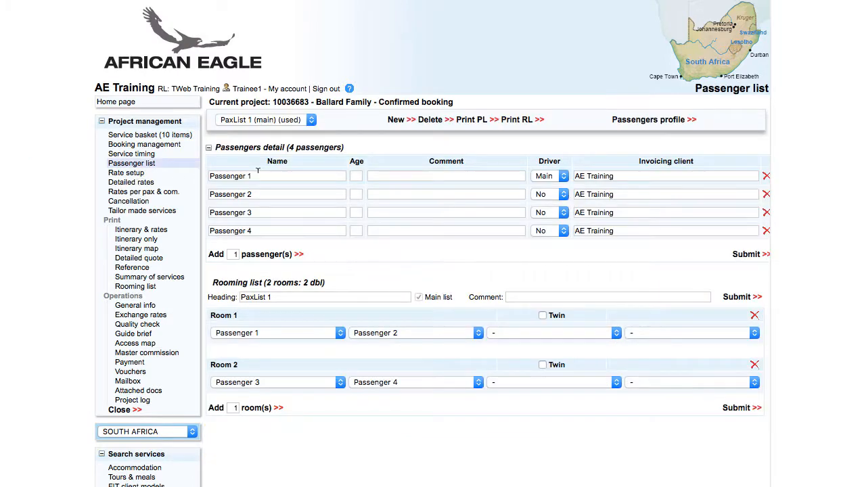
pyautogui.tripleClick(257, 175)
pyautogui.write('Ballard Mr')
pyautogui.tripleClick(257, 195)
pyautogui.write('Ballard Mrs')
pyautogui.tripleClick(258, 213)
pyautogui.write('Ballard Ms')
pyautogui.tripleClick(257, 231)
pyautogui.write('Ballard Chd')
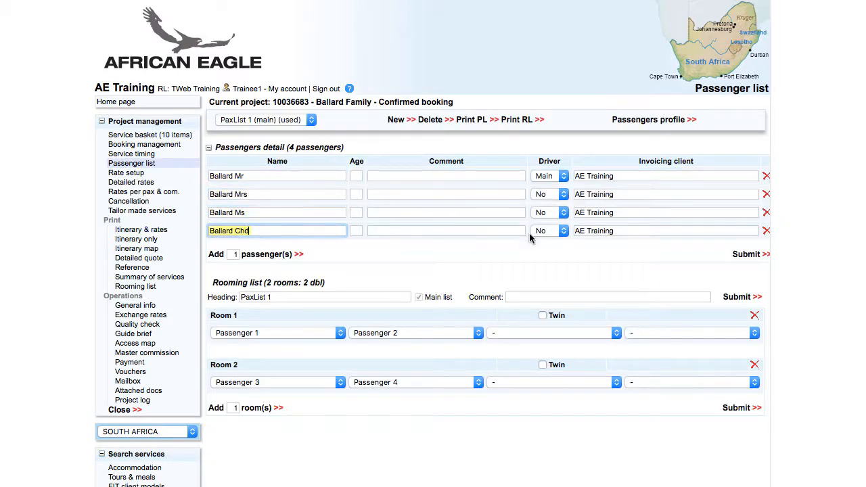
pyautogui.click(746, 255)
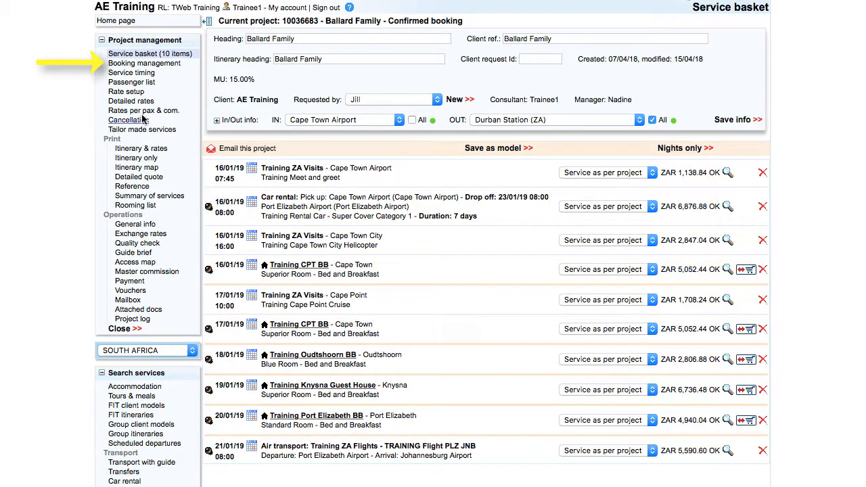
# Send booking mails to the providers for the amended passenger names and driver
pyautogui.click(158, 64)
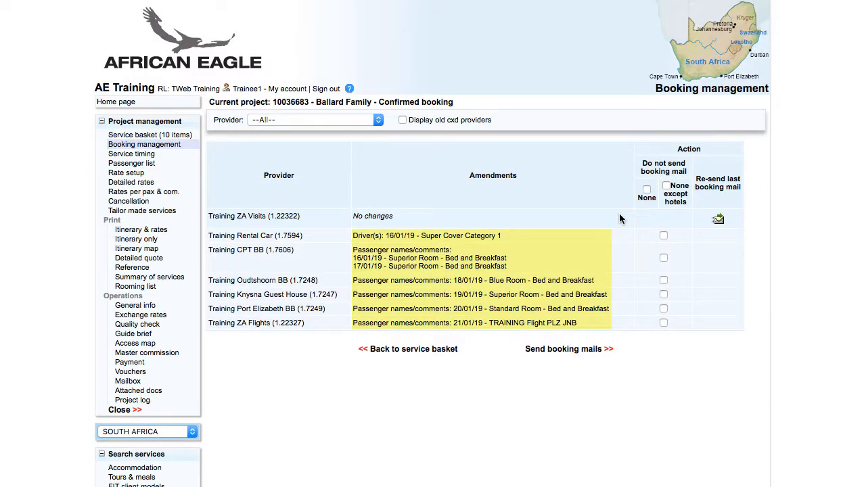
pyautogui.click(538, 350)
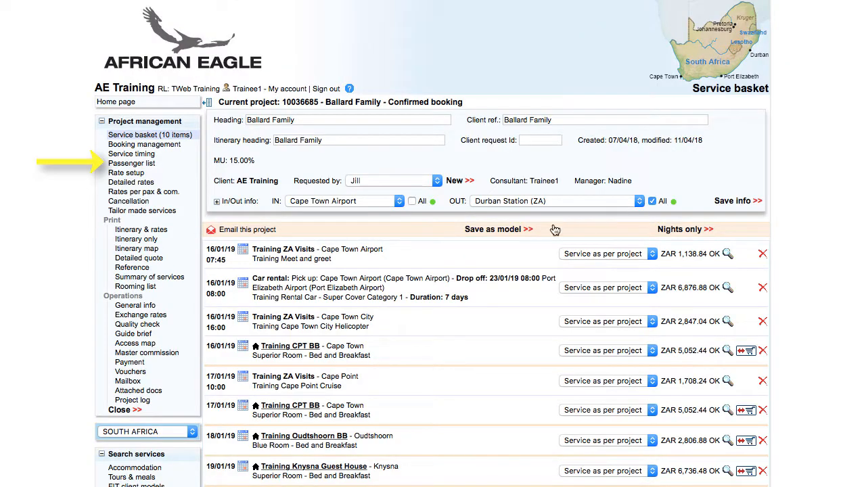
# Mark Room 2 as a twin room in the confirmed booking's rooming list and submit the change
pyautogui.click(138, 163)
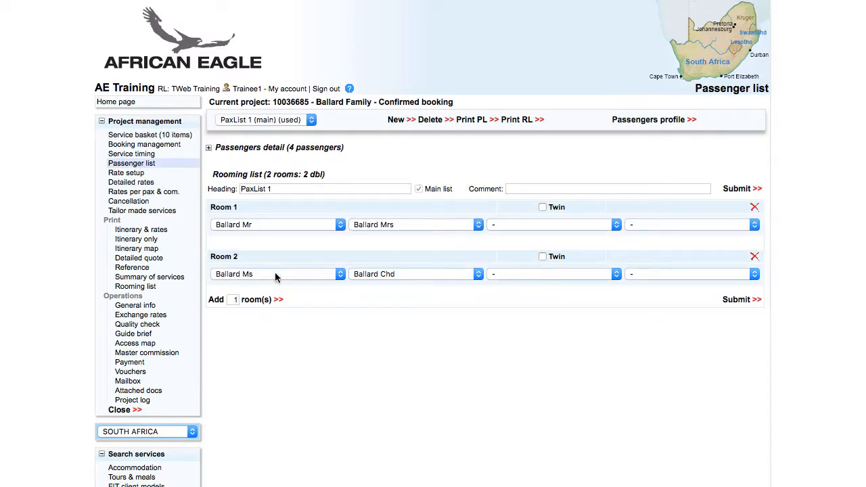
pyautogui.click(542, 257)
pyautogui.click(736, 300)
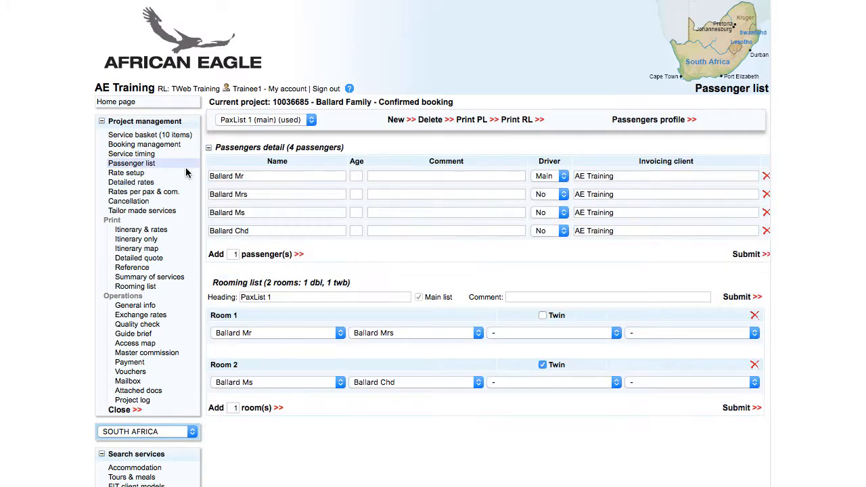
# Send booking mails to the accommodation providers for the changed room type
pyautogui.click(159, 137)
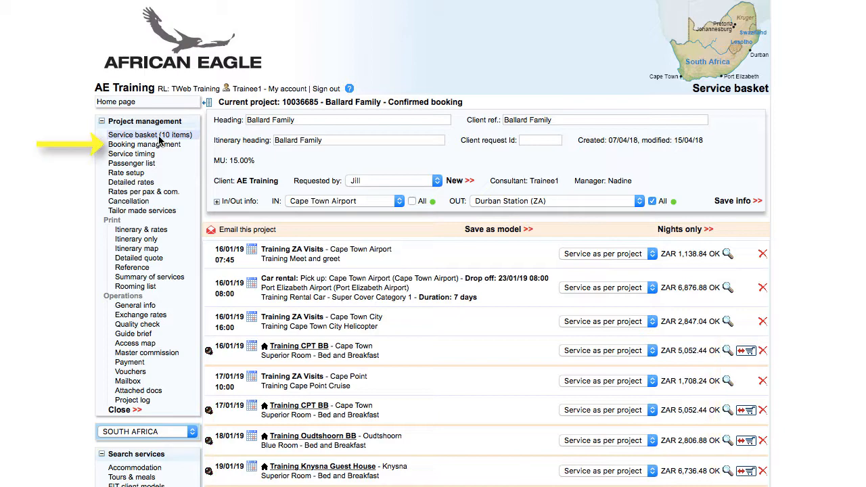
pyautogui.click(145, 145)
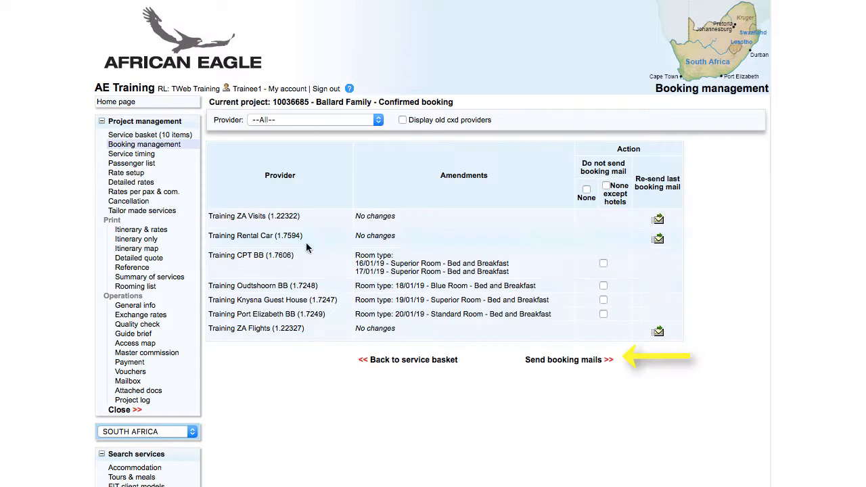
pyautogui.click(551, 361)
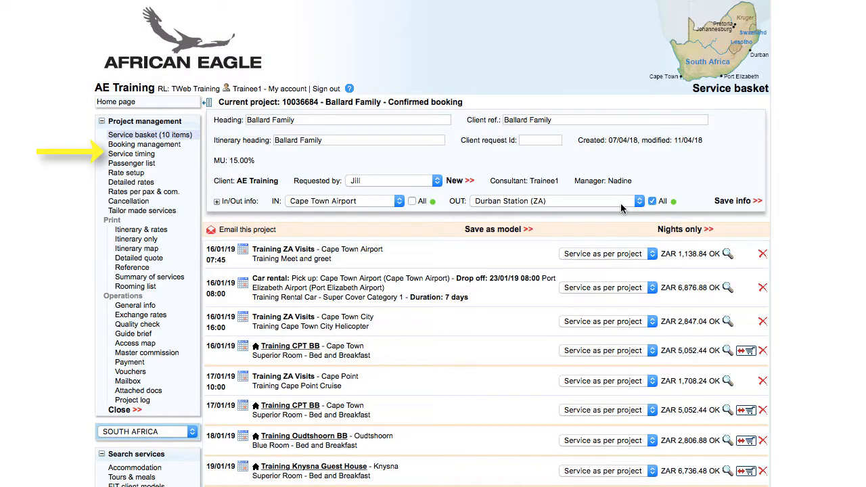
# Set the Training Cape Point Cruise start time on 17/01/19 to 11:00, save it, and send the booking mail to the provider
pyautogui.click(148, 156)
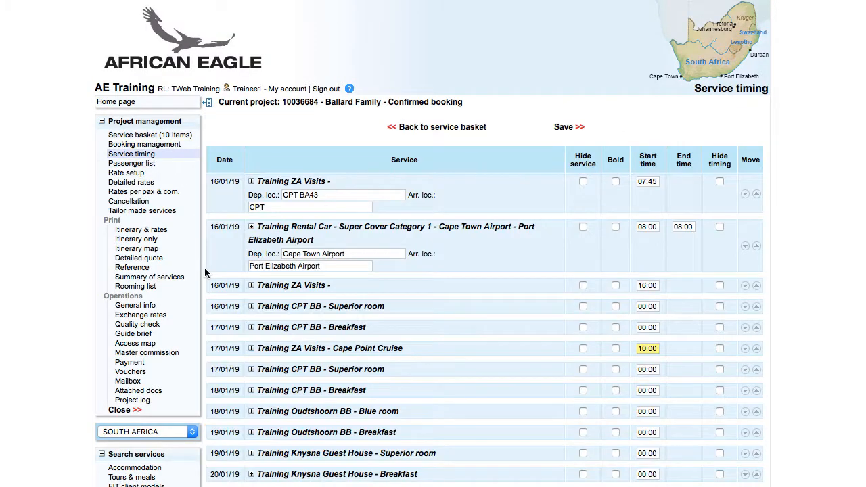
pyautogui.click(640, 349)
pyautogui.write('1')
pyautogui.click(566, 126)
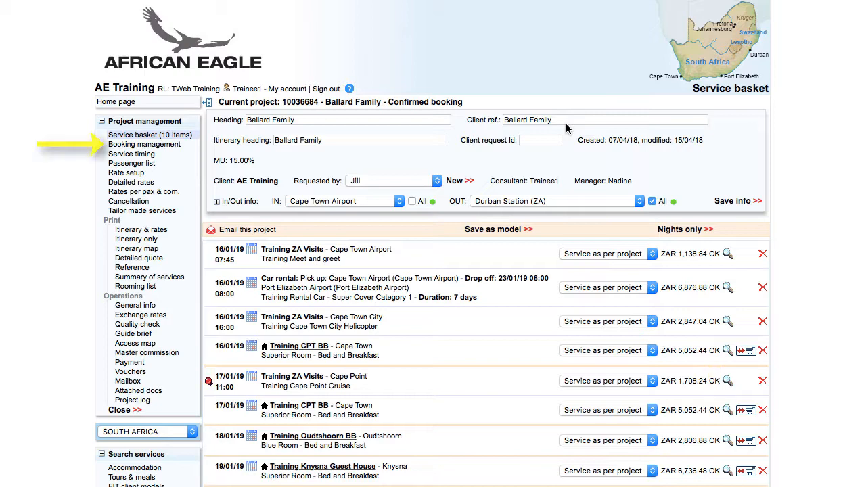
pyautogui.click(125, 145)
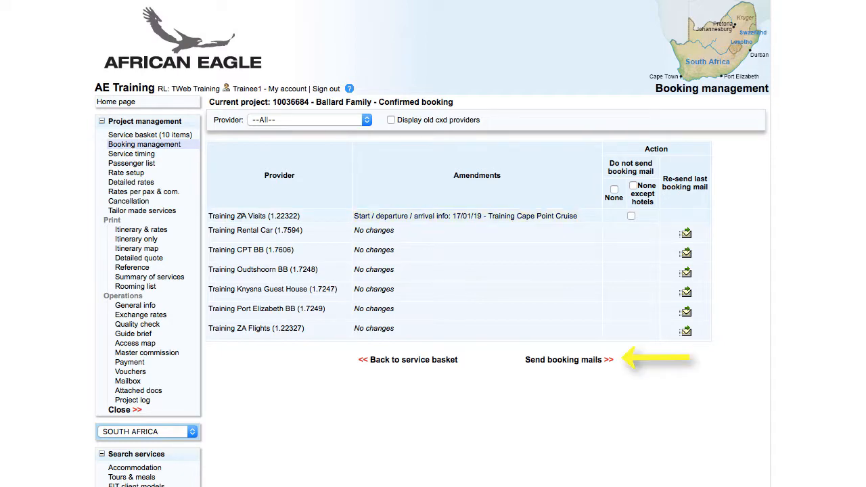
pyautogui.click(535, 358)
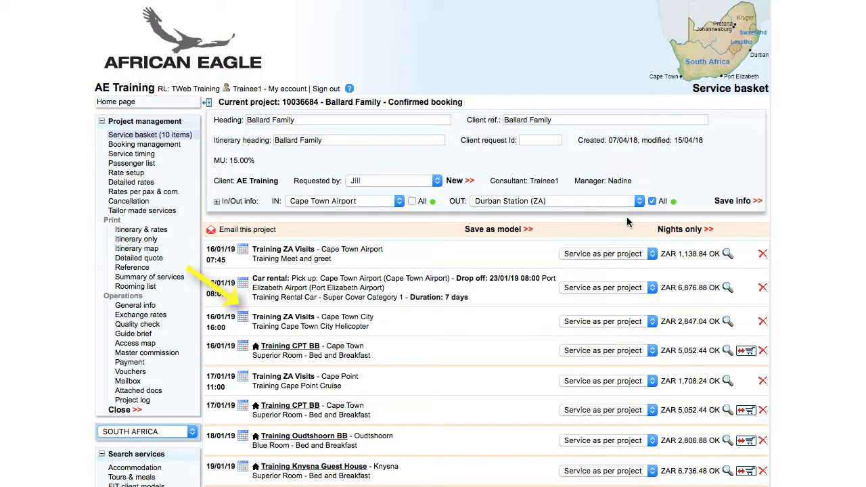
# Move the Training Cape Town City Helicopter service to 17/01/19 and send the booking mail to its provider
pyautogui.click(323, 313)
pyautogui.press('BackSpace')
pyautogui.write('7/01/19')
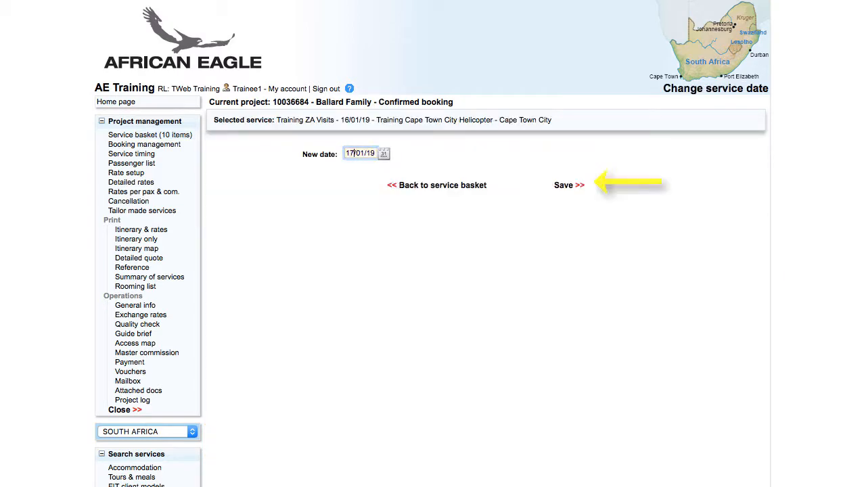
pyautogui.click(564, 185)
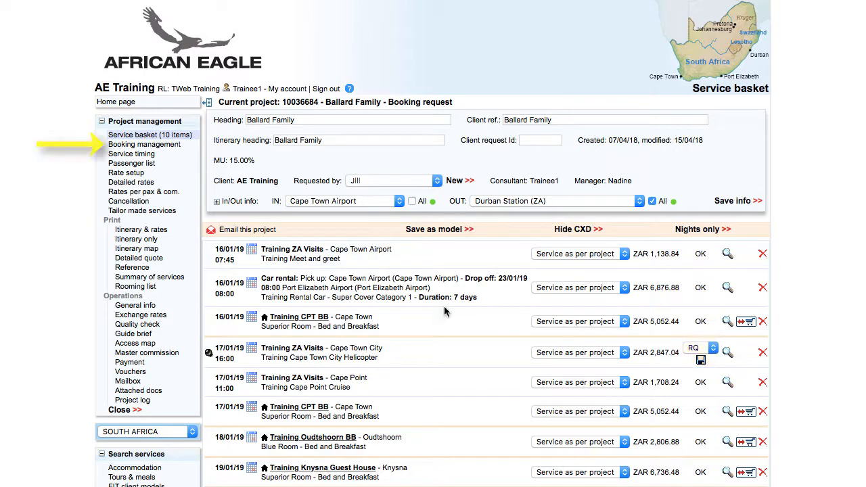
pyautogui.click(154, 145)
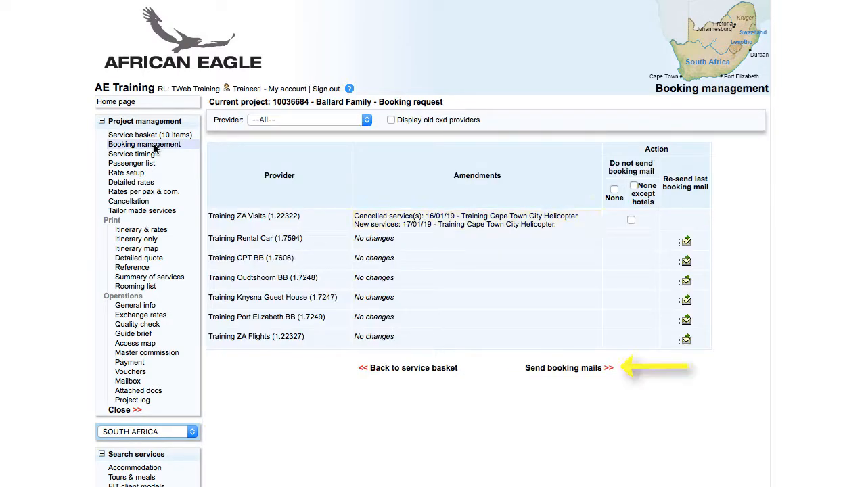
pyautogui.click(533, 366)
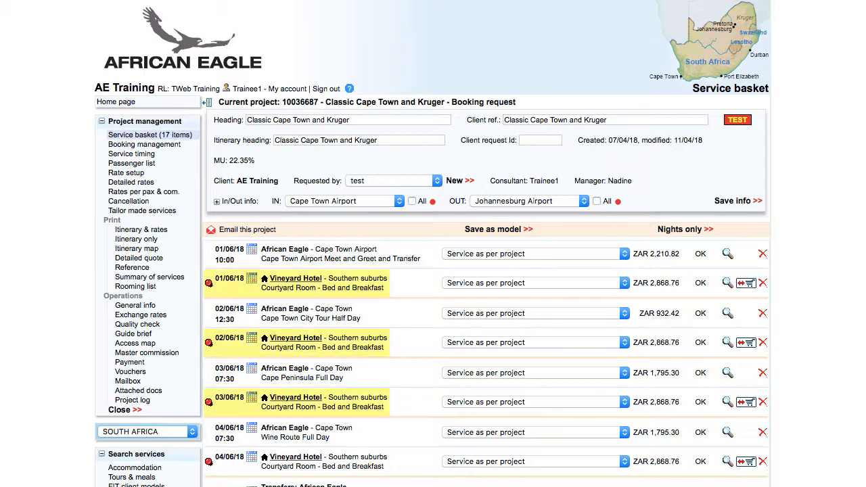
pyautogui.scroll(-6, 487, 271)
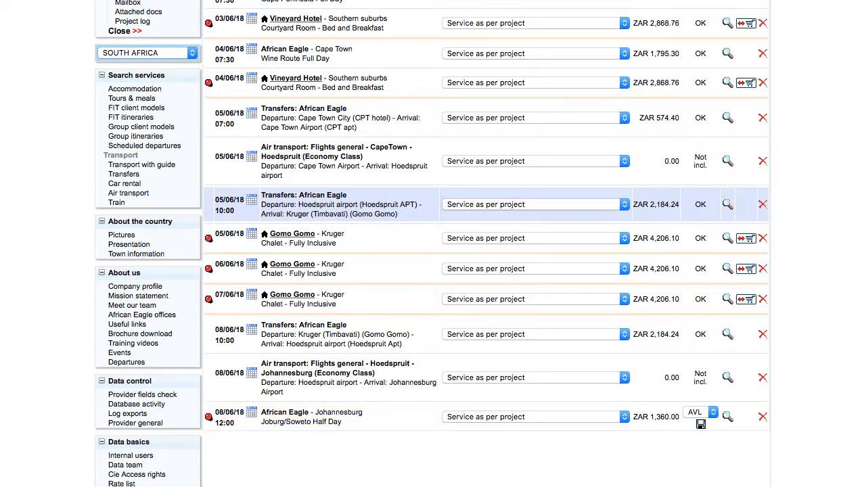
pyautogui.click(130, 146)
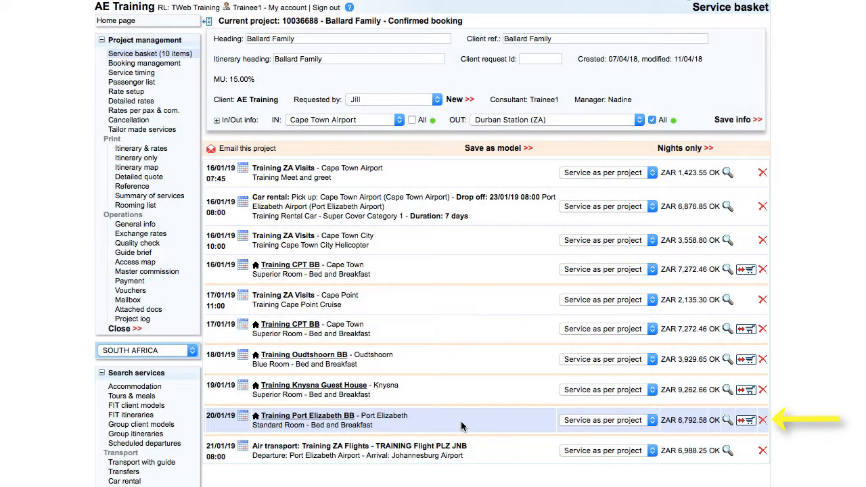
# Cancel the Training Port Elizabeth BB service on 20/01/19 without shifting the basket content, and send the booking mail to the provider
pyautogui.click(763, 420)
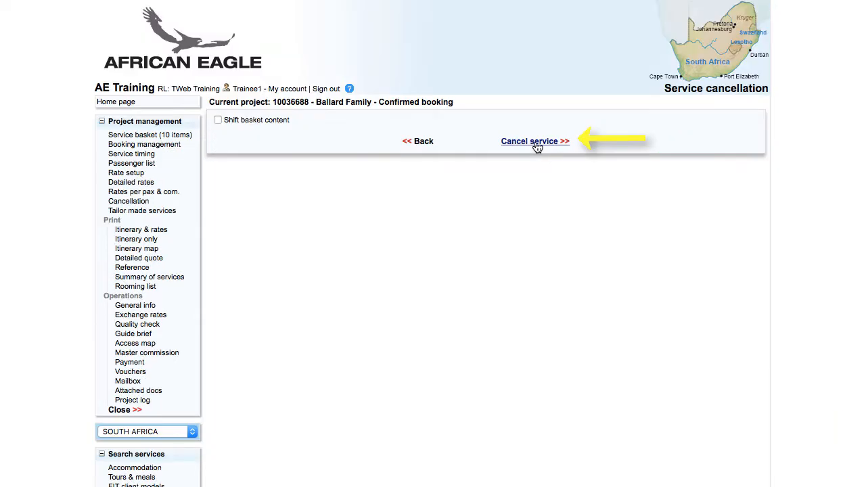
pyautogui.click(534, 141)
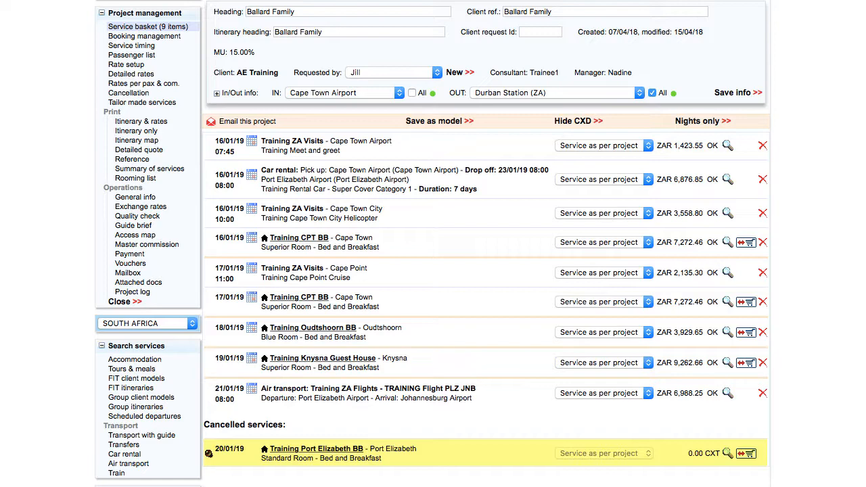
pyautogui.click(177, 36)
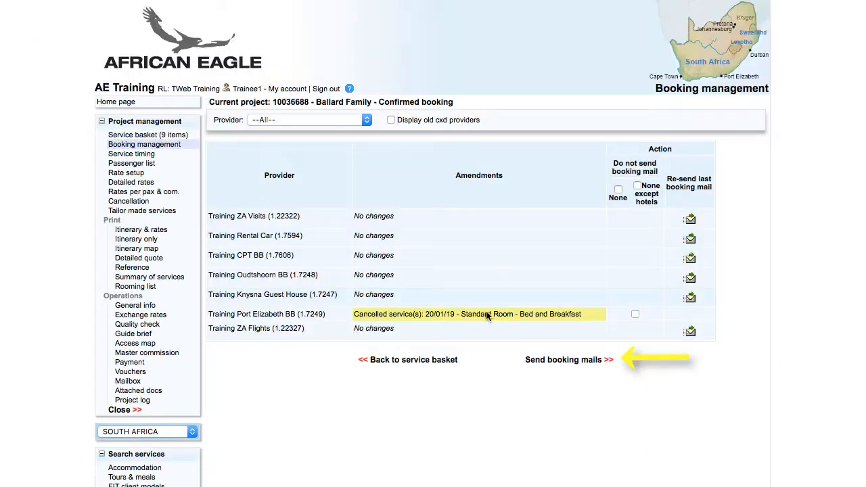
pyautogui.click(551, 359)
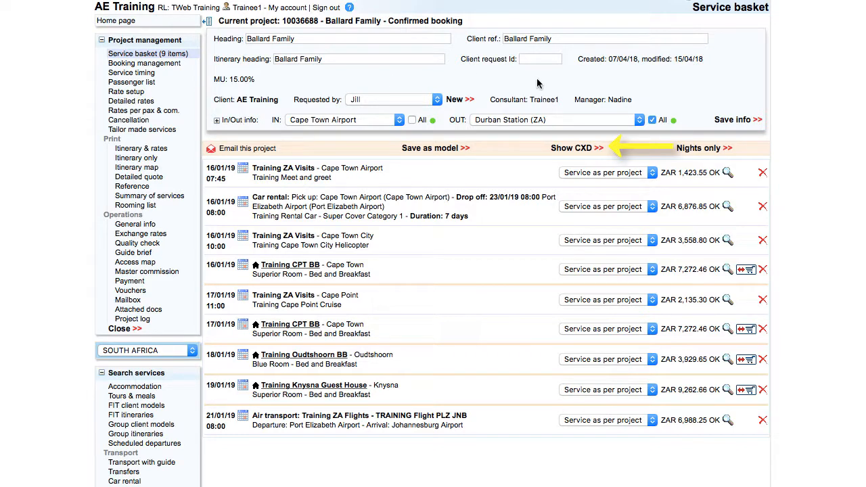
# Show the cancelled services in the service basket, and cancel the entire confirmed booking
pyautogui.click(572, 147)
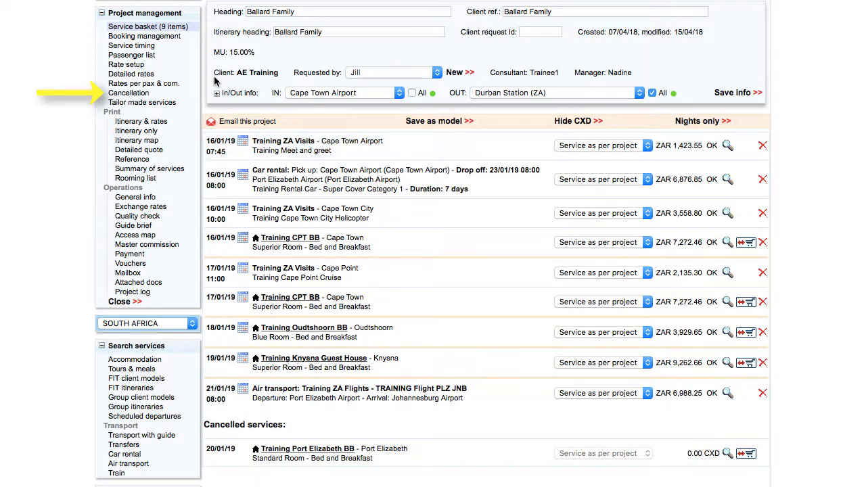
pyautogui.click(129, 94)
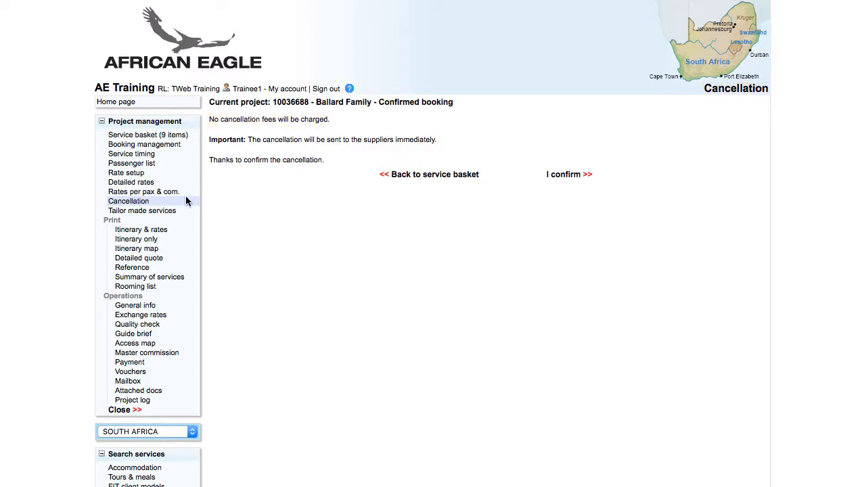
pyautogui.click(570, 177)
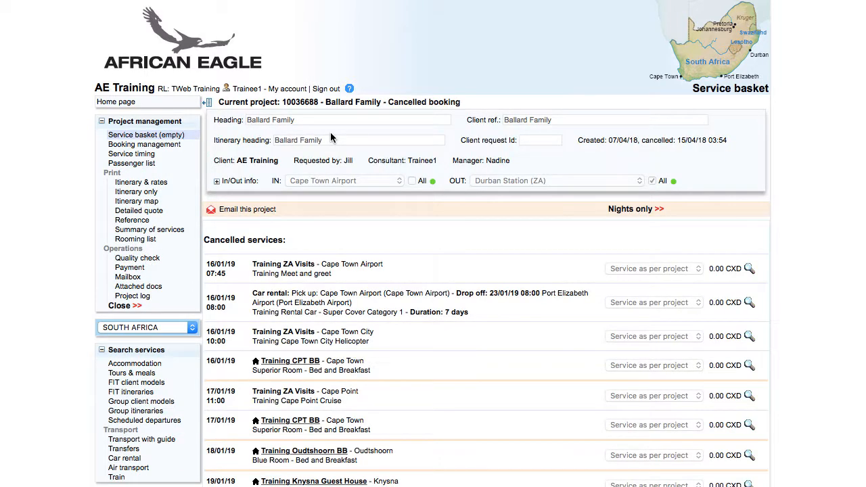